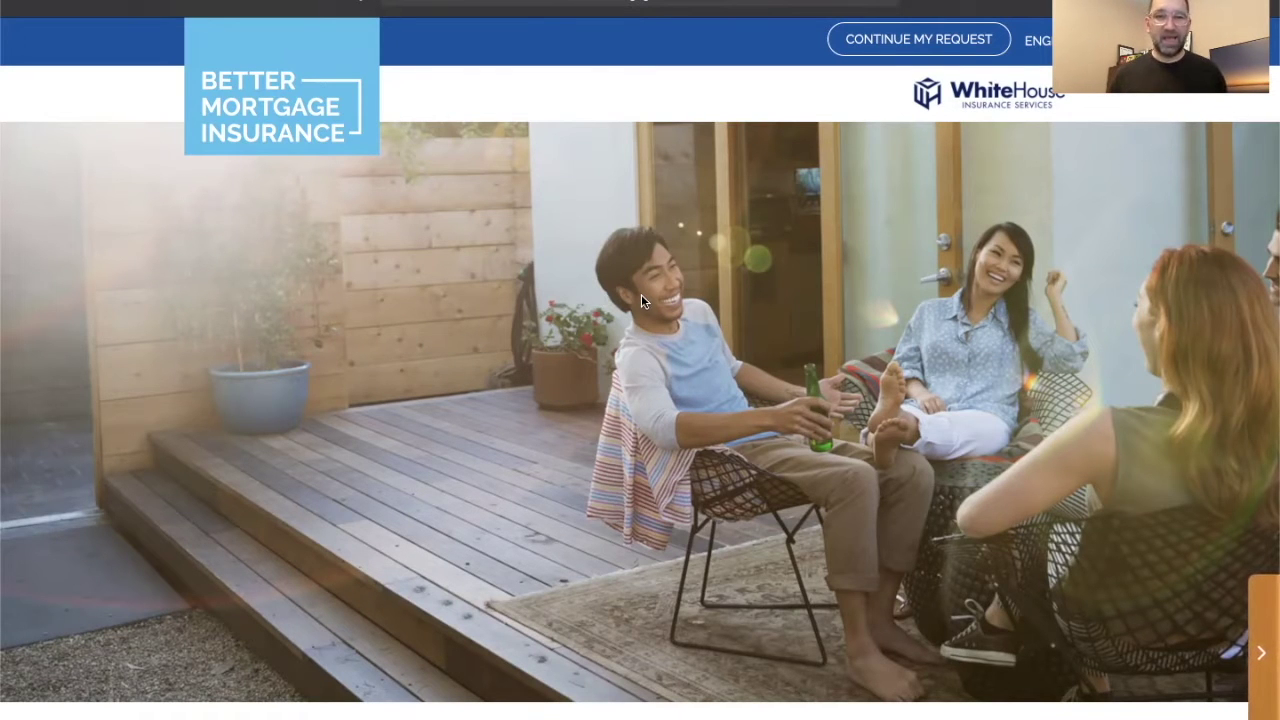
Scroll past the overview video and three insurance cards to the quote form's date-of-birth and gender fields.
{"action": "scroll", "coordinate": [643, 290], "scroll_direction": "down", "scroll_amount": 3}
{"action": "scroll", "coordinate": [645, 312], "scroll_direction": "down", "scroll_amount": 3}
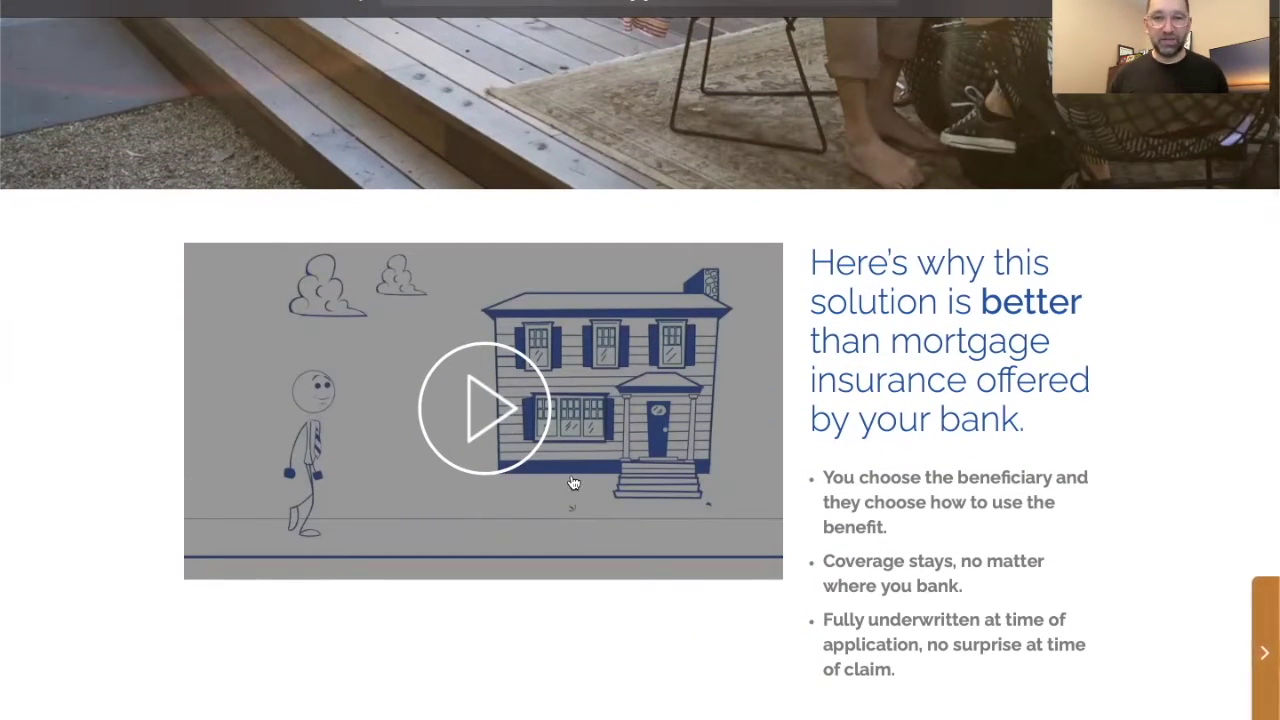
{"action": "scroll", "coordinate": [573, 484], "scroll_direction": "down", "scroll_amount": 6}
{"action": "scroll", "coordinate": [586, 491], "scroll_direction": "down", "scroll_amount": 1}
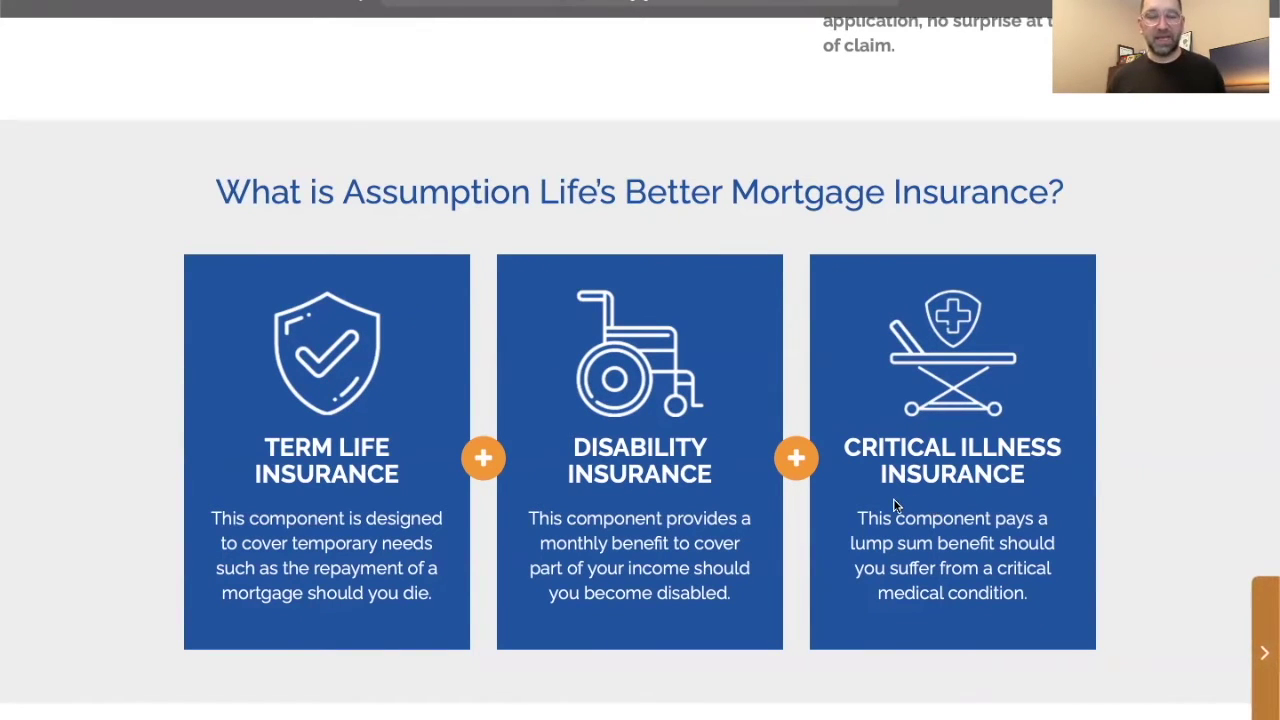
{"action": "scroll", "coordinate": [895, 506], "scroll_direction": "down", "scroll_amount": 3}
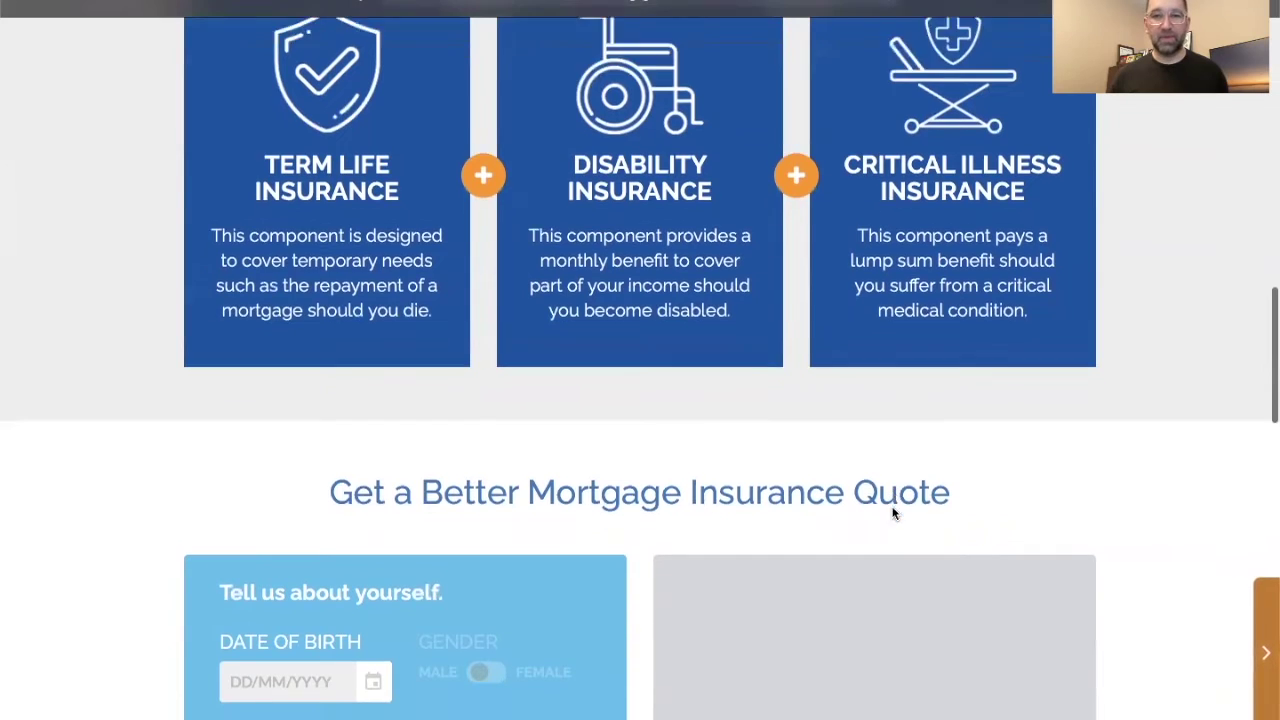
{"action": "scroll", "coordinate": [894, 513], "scroll_direction": "down", "scroll_amount": 5}
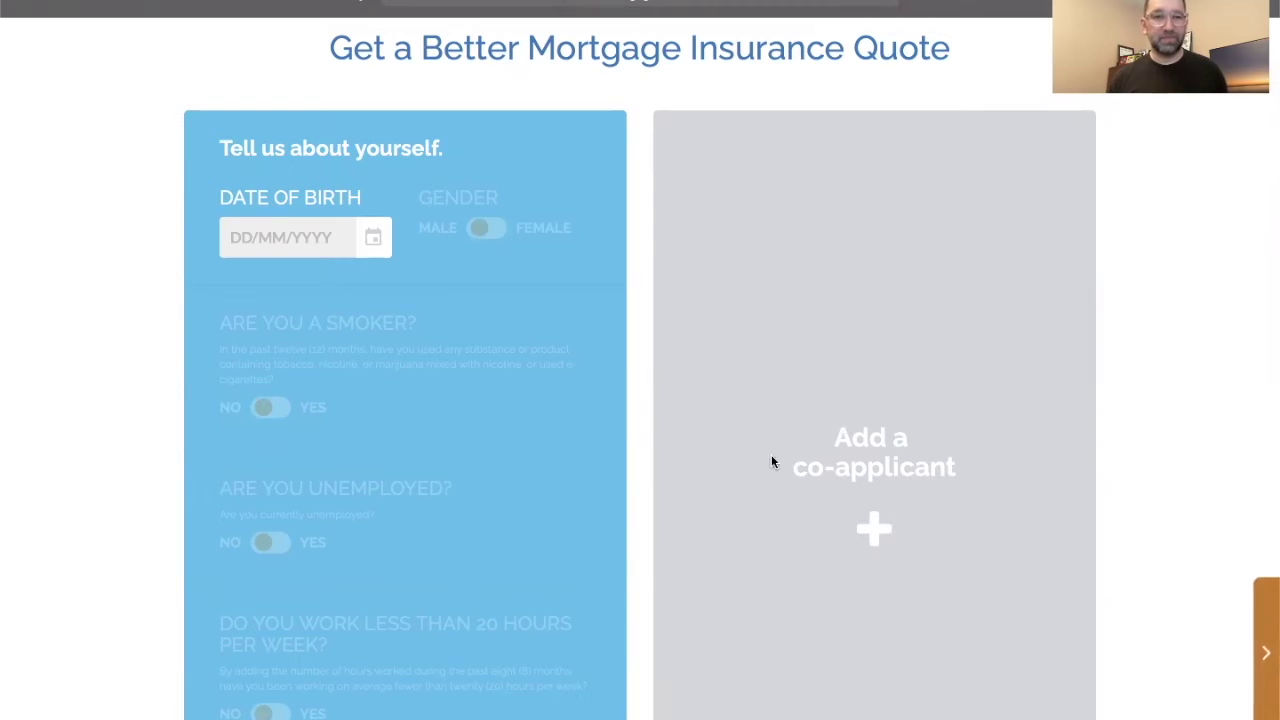
{"action": "left_click", "coordinate": [286, 243]}
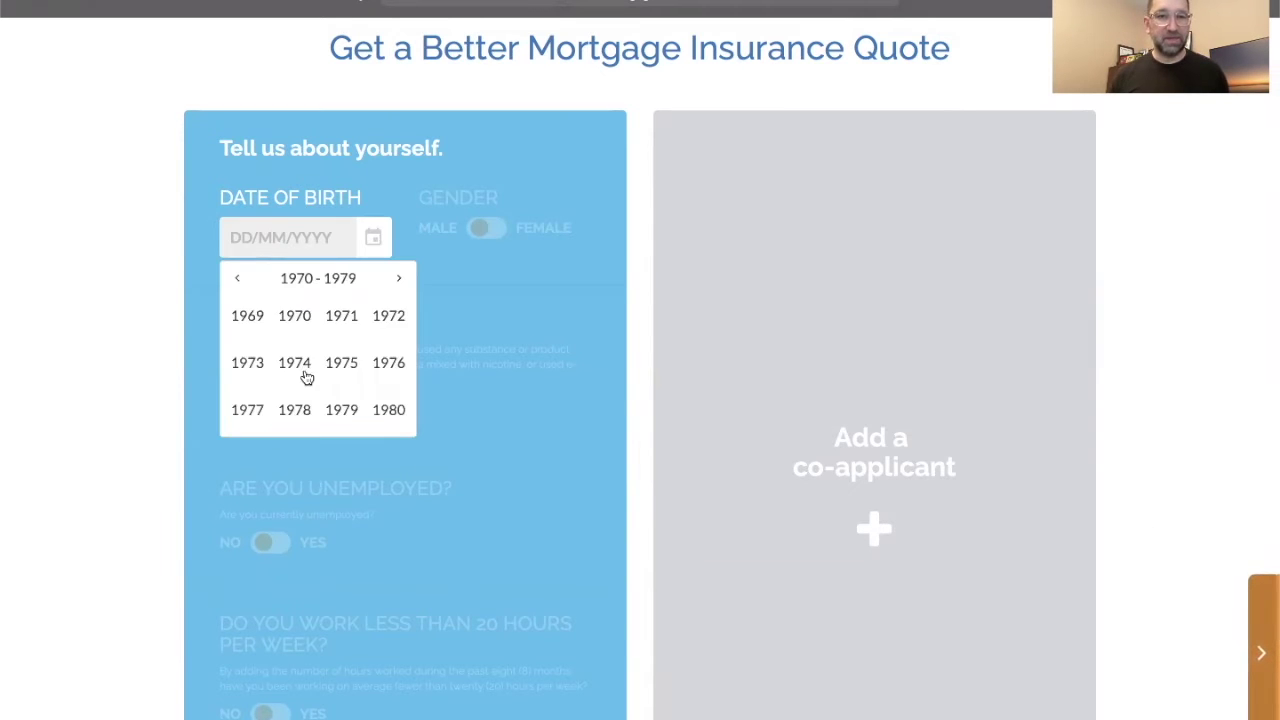
{"action": "left_click", "coordinate": [297, 412]}
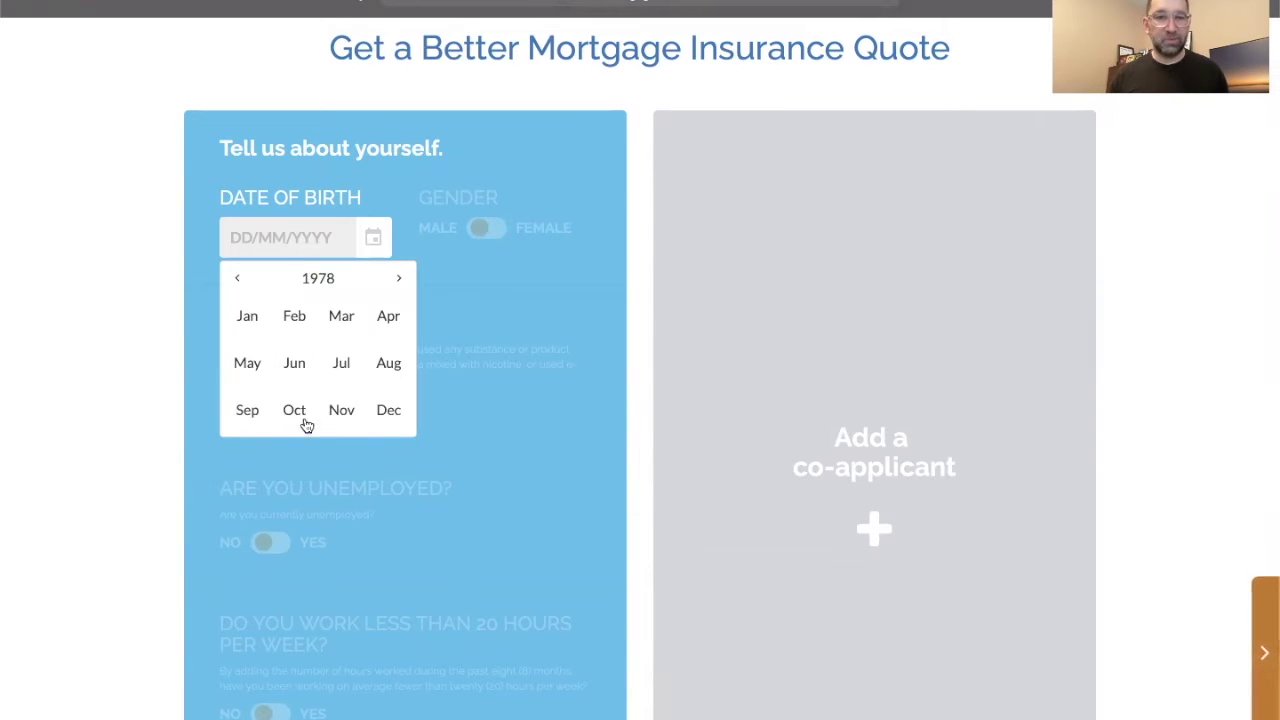
{"action": "left_click", "coordinate": [293, 378]}
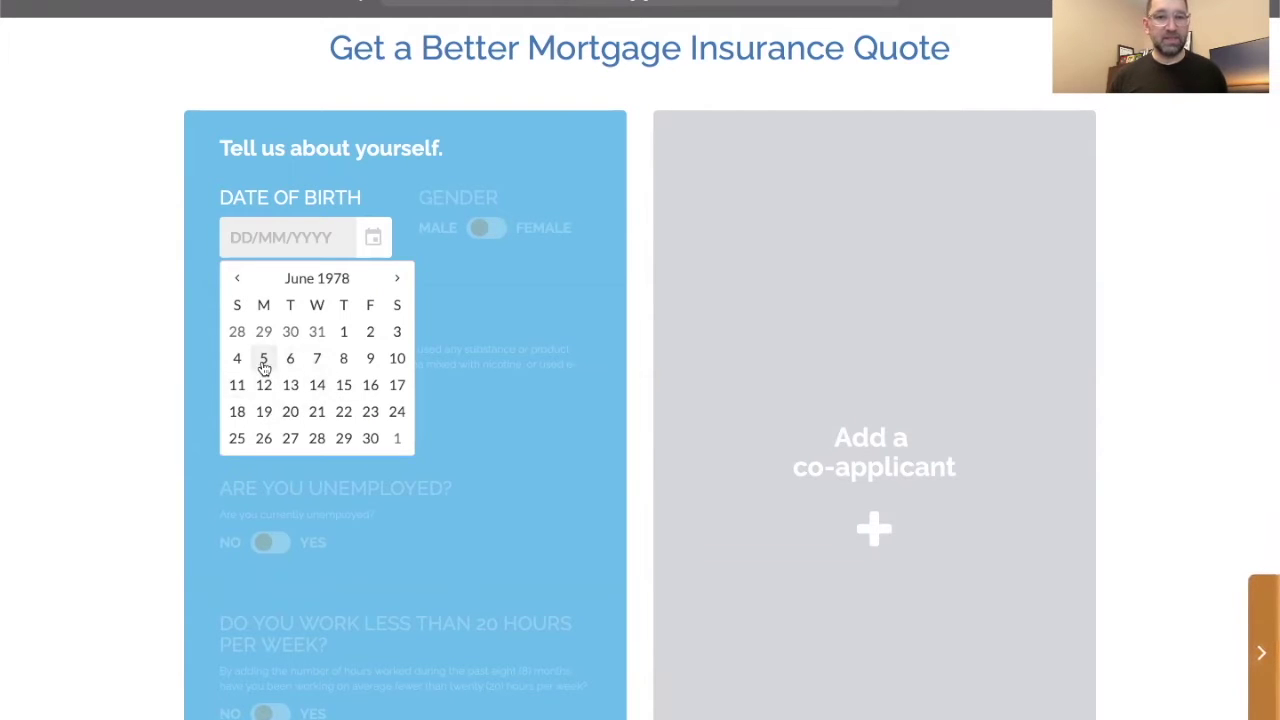
{"action": "left_click", "coordinate": [263, 360]}
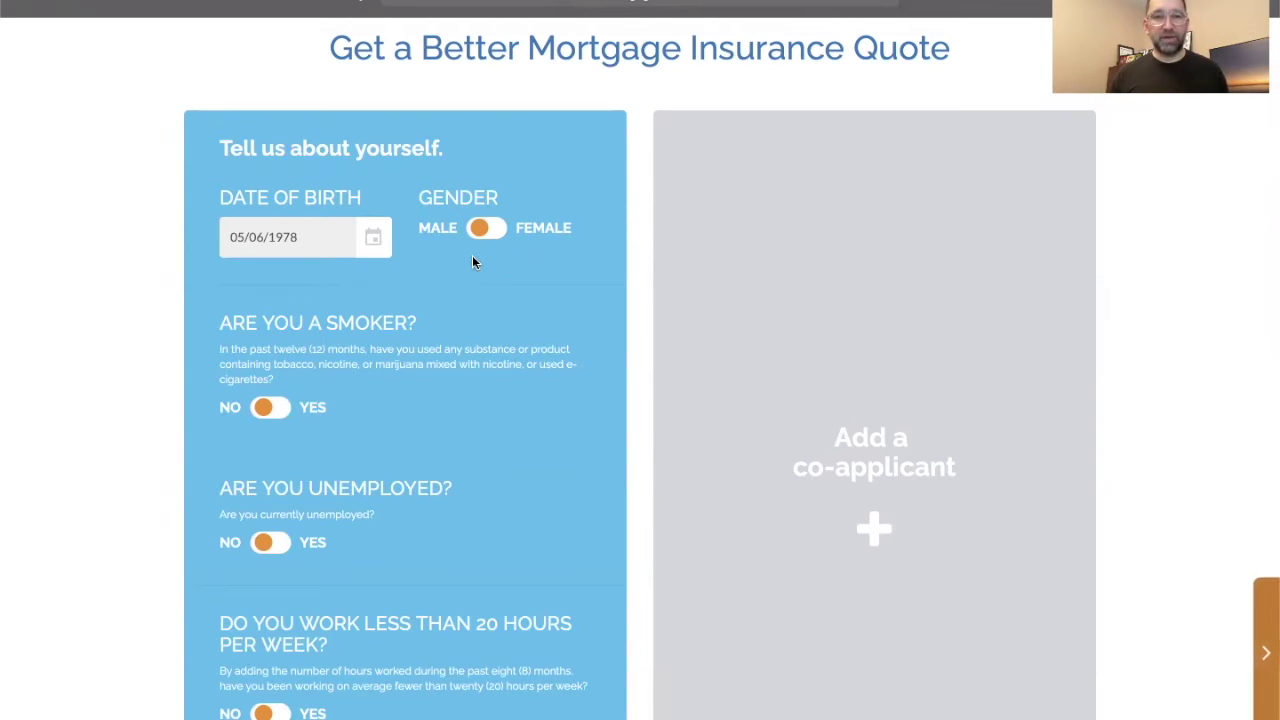
{"action": "left_click", "coordinate": [487, 228]}
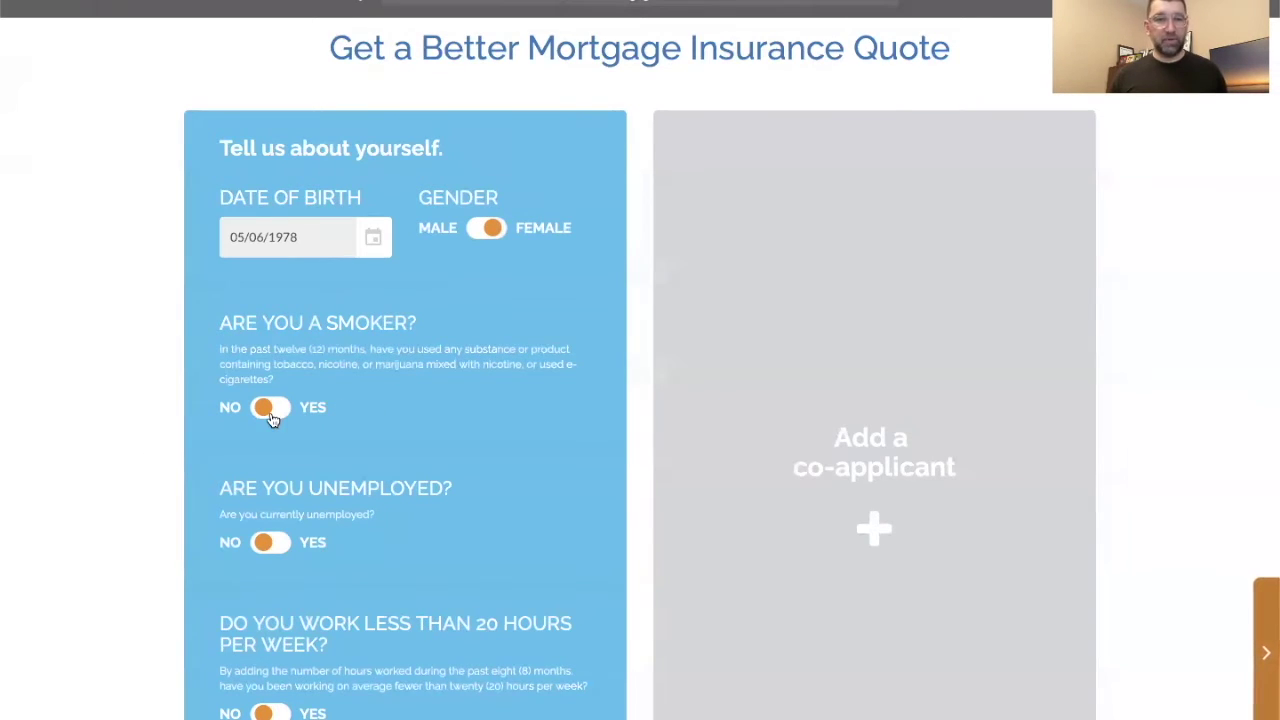
{"action": "scroll", "coordinate": [358, 445], "scroll_direction": "down", "scroll_amount": 2}
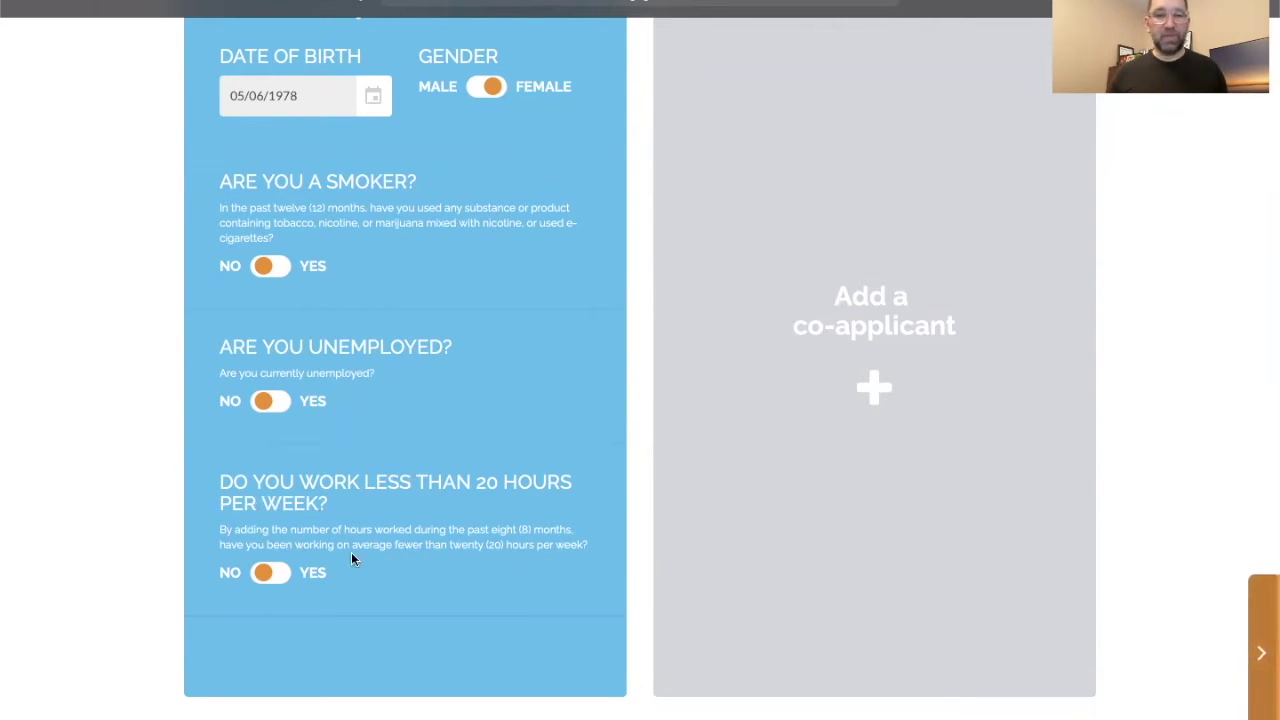
{"action": "scroll", "coordinate": [358, 543], "scroll_direction": "down", "scroll_amount": 6}
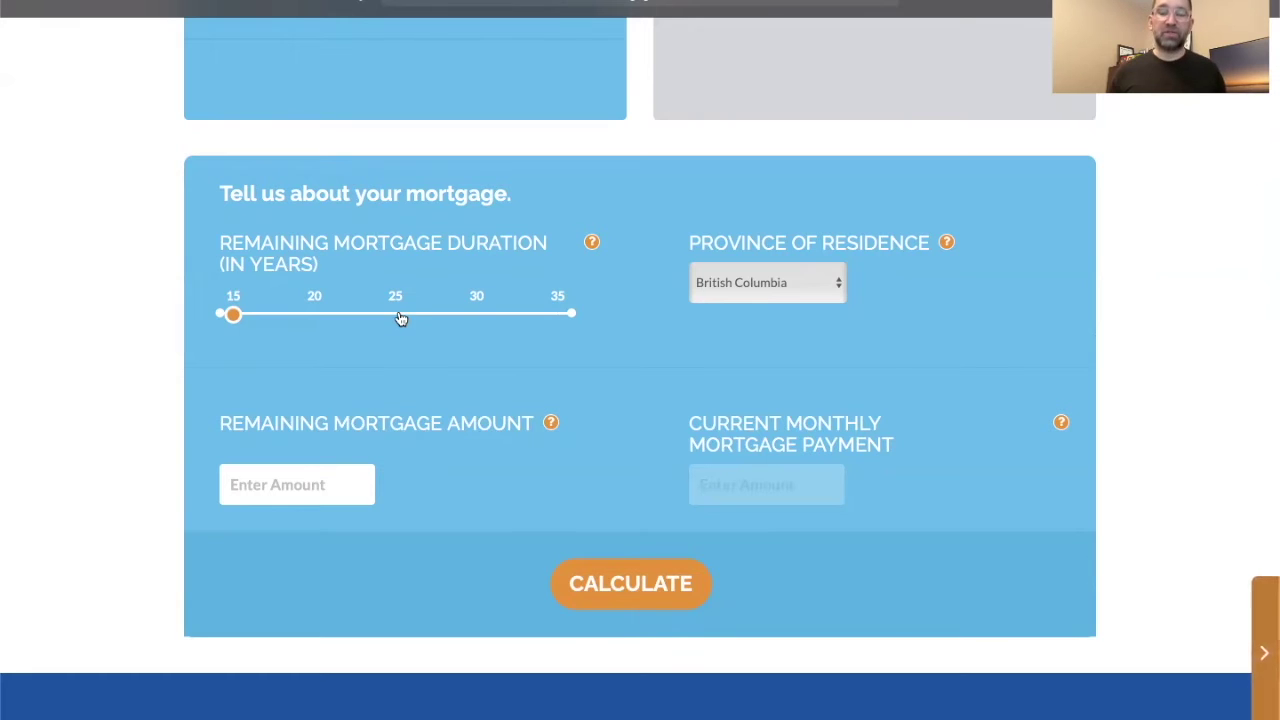
Calculate a quote for 25 years remaining, a $500,000 mortgage amount and a $2,500 monthly payment.
{"action": "left_click_drag", "start_coordinate": [233, 321], "coordinate": [397, 325]}
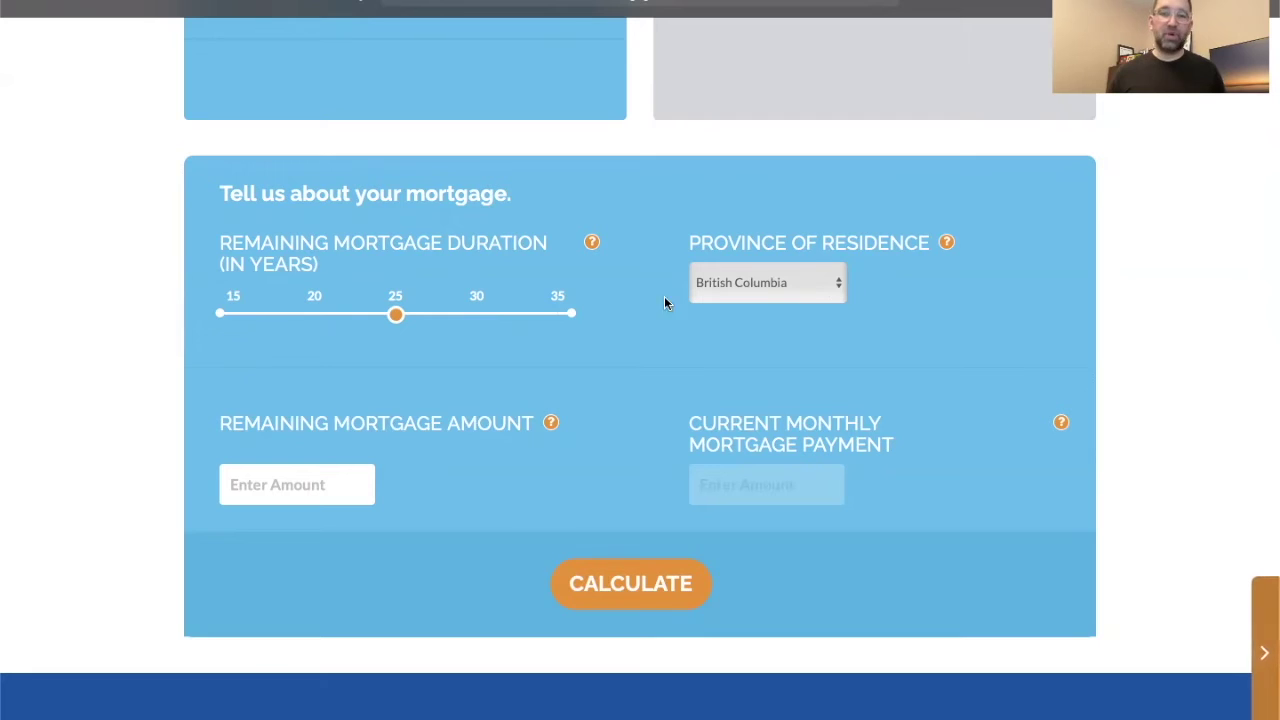
{"action": "left_click", "coordinate": [313, 485]}
{"action": "type", "text": "500"}
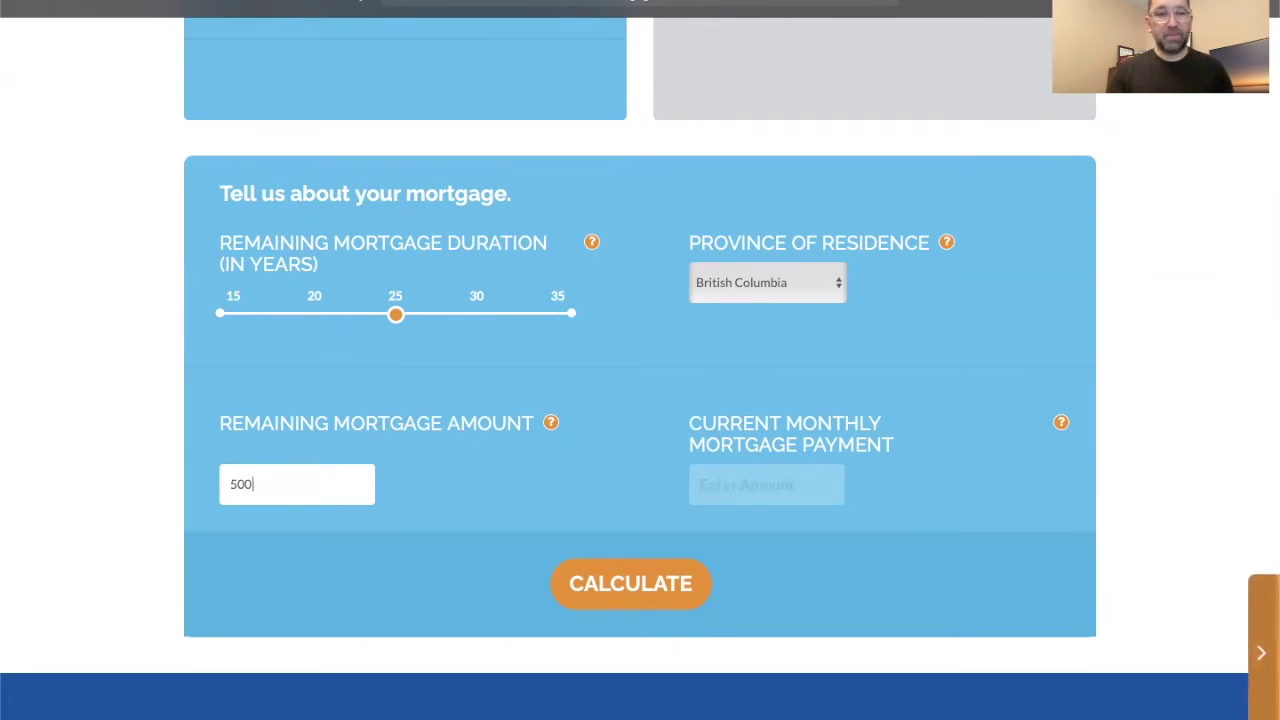
{"action": "type", "text": "000"}
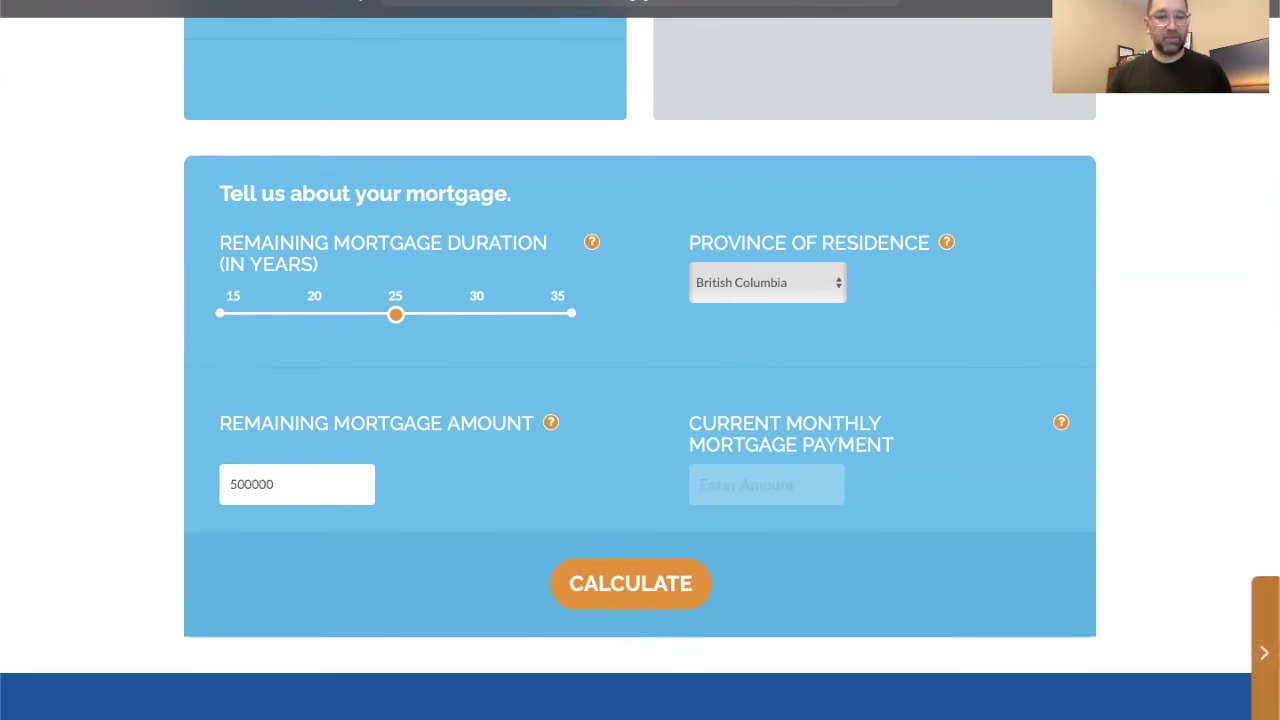
{"action": "key", "text": "Tab"}
{"action": "type", "text": "2500"}
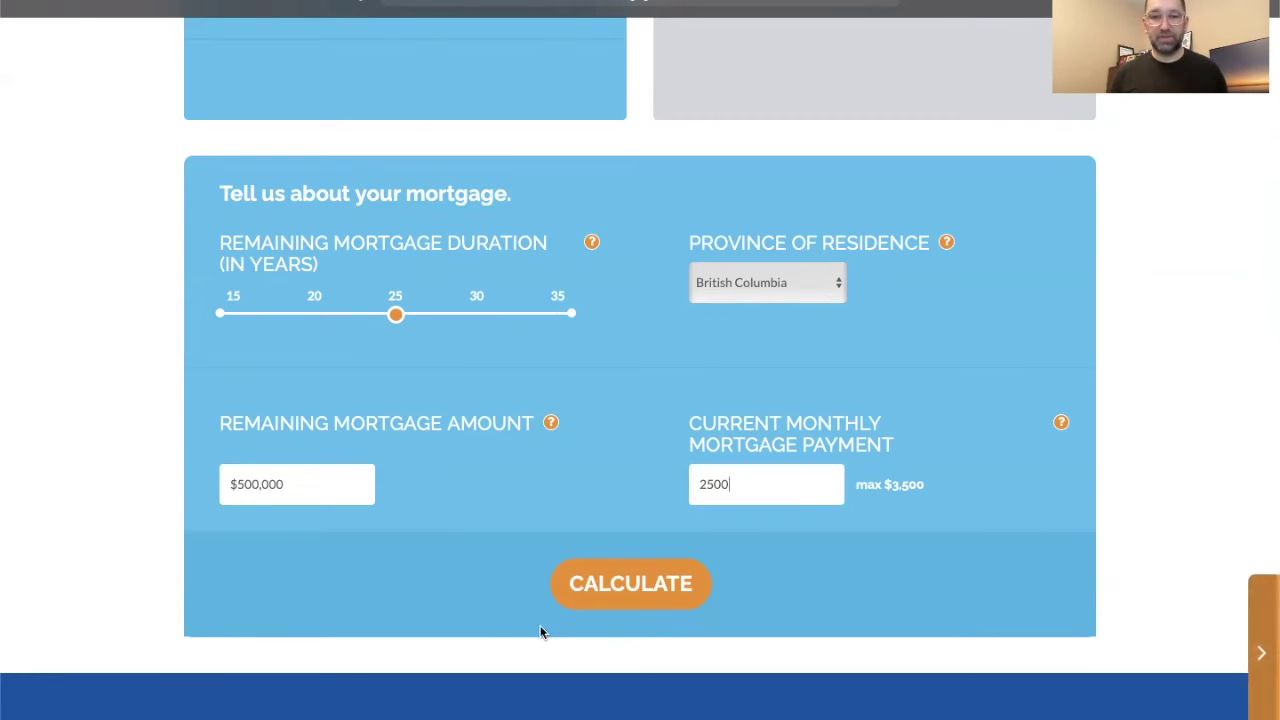
{"action": "left_click", "coordinate": [637, 596]}
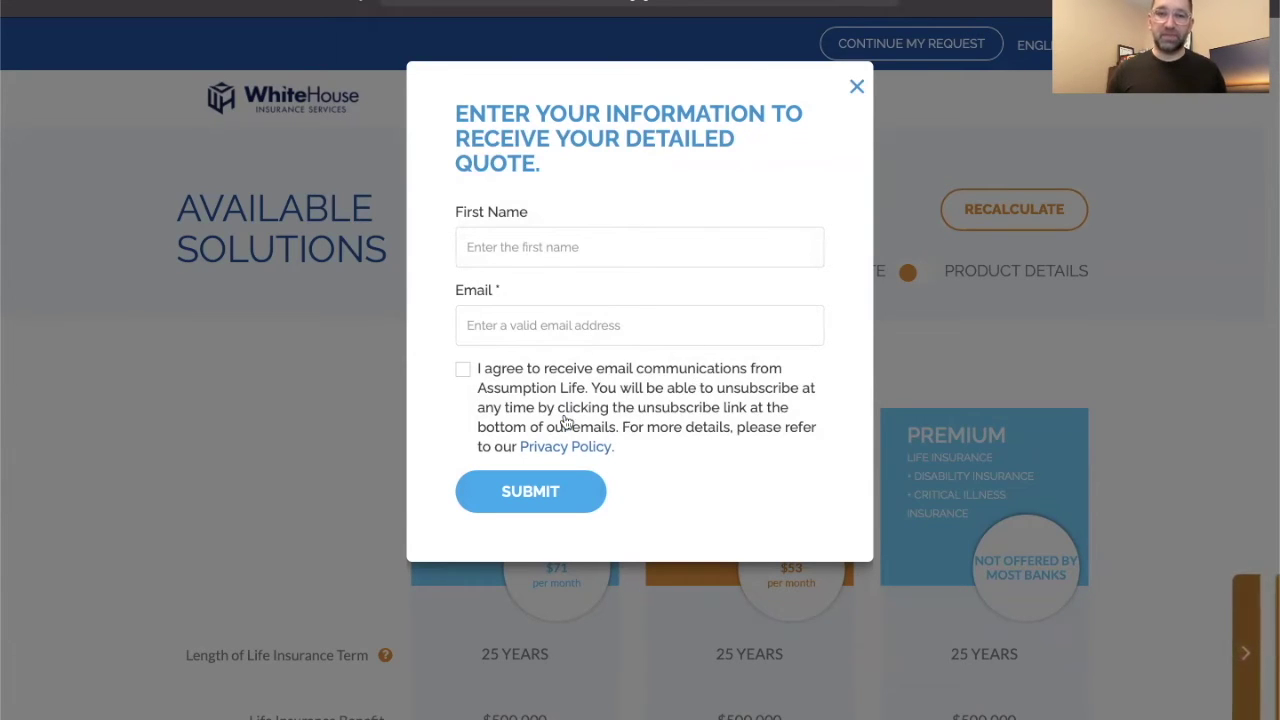
Close the 'Enter your information' pop-up to reveal the Basic, Pro and Premium plans.
{"action": "left_click", "coordinate": [857, 88]}
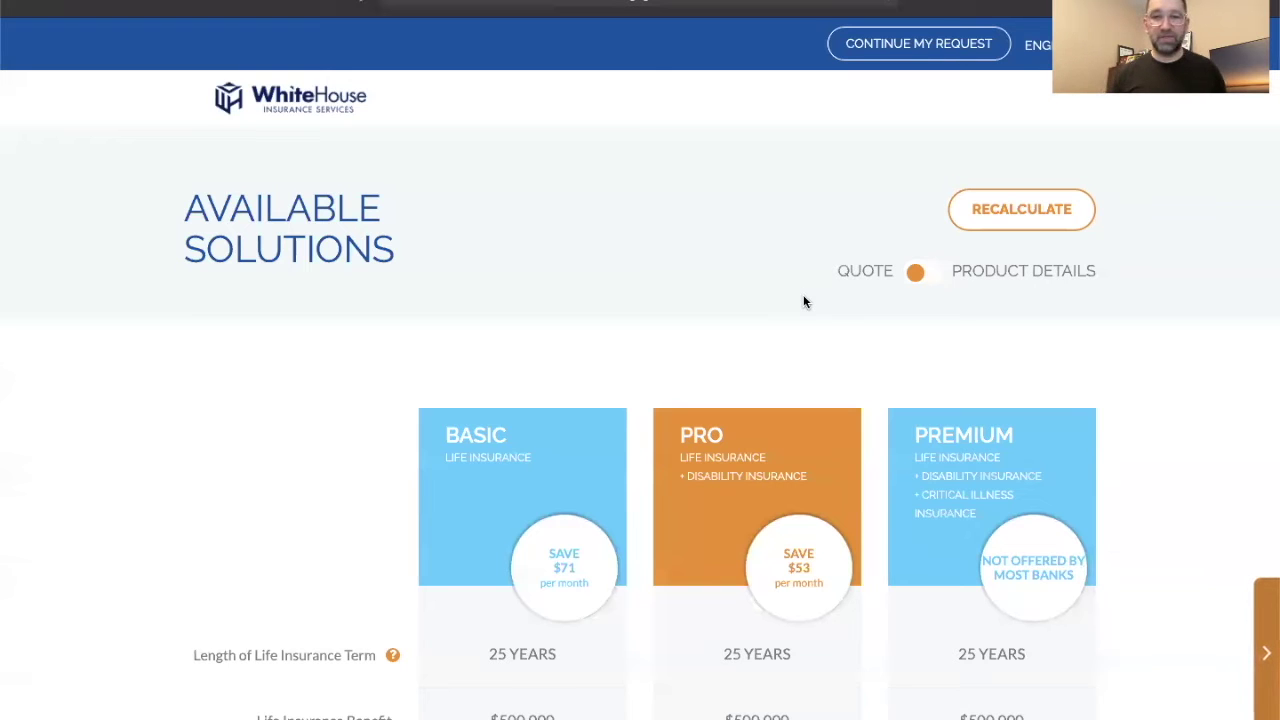
Scroll the plan table to the prices: Basic $74.25, Pro $162.68, Premium $188.48 monthly.
{"action": "scroll", "coordinate": [790, 345], "scroll_direction": "down", "scroll_amount": 2}
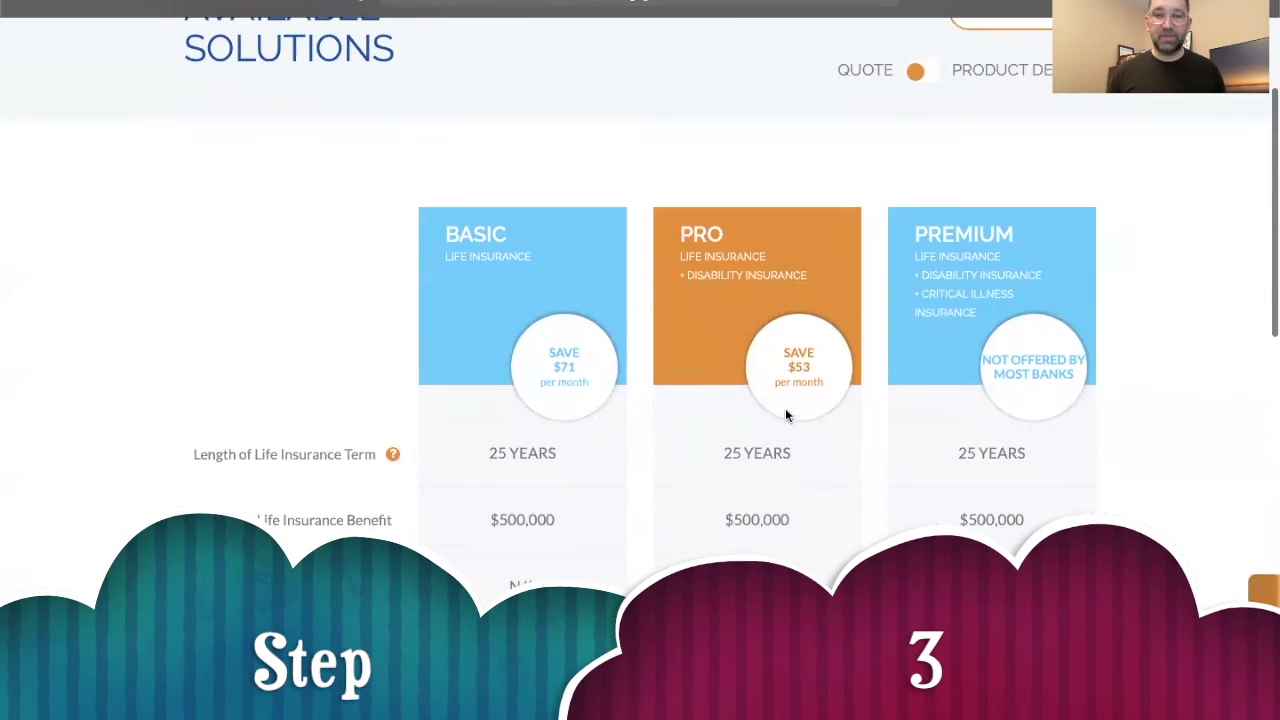
{"action": "scroll", "coordinate": [785, 422], "scroll_direction": "down", "scroll_amount": 1}
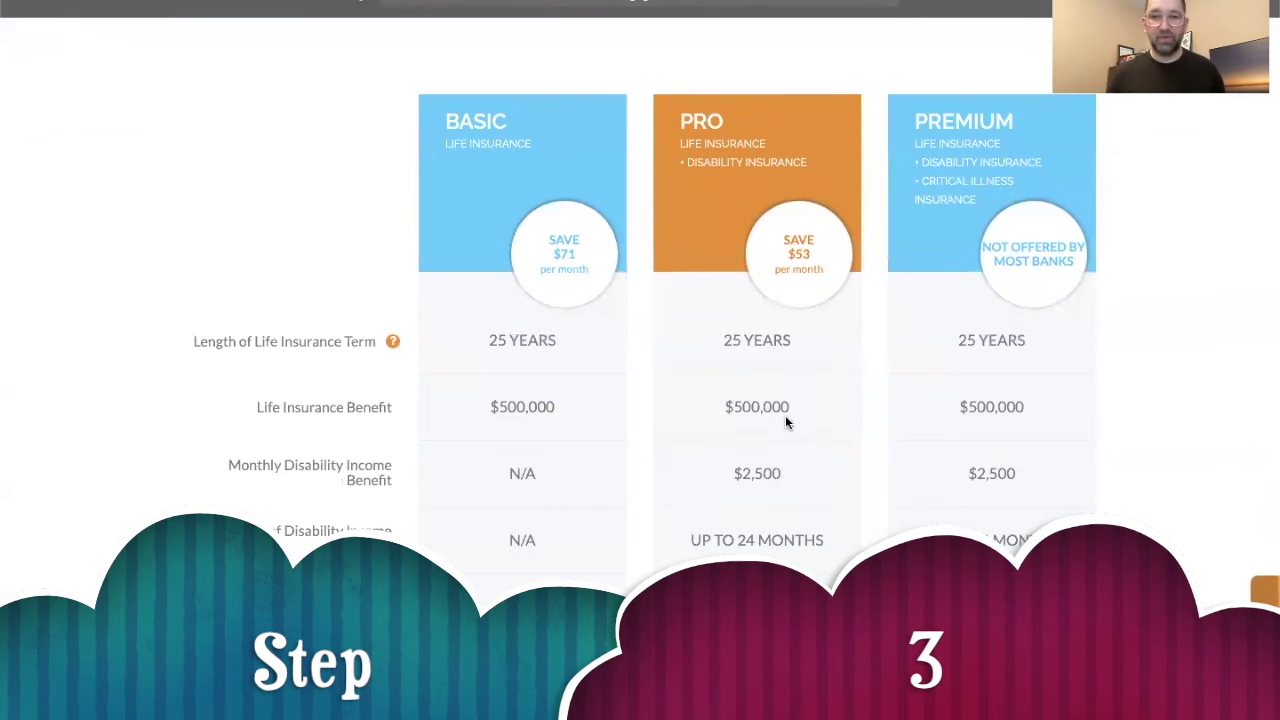
{"action": "scroll", "coordinate": [785, 422], "scroll_direction": "down", "scroll_amount": 1}
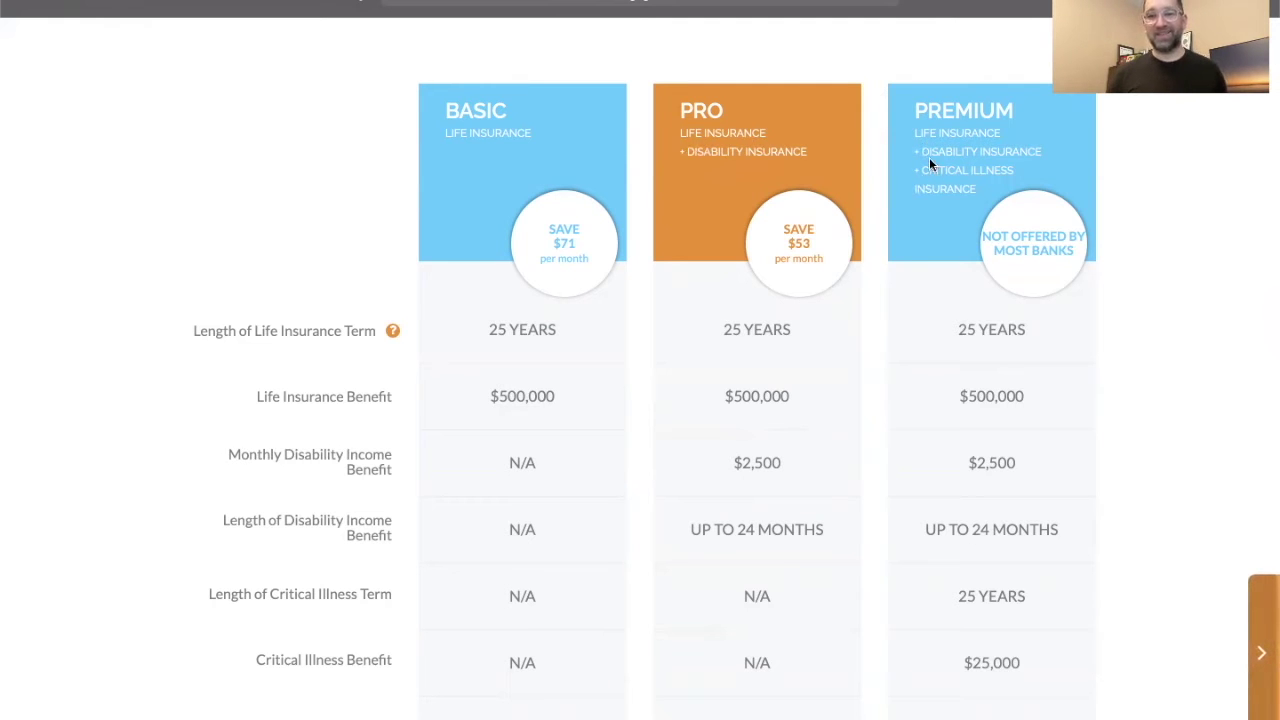
{"action": "scroll", "coordinate": [876, 279], "scroll_direction": "down", "scroll_amount": 1}
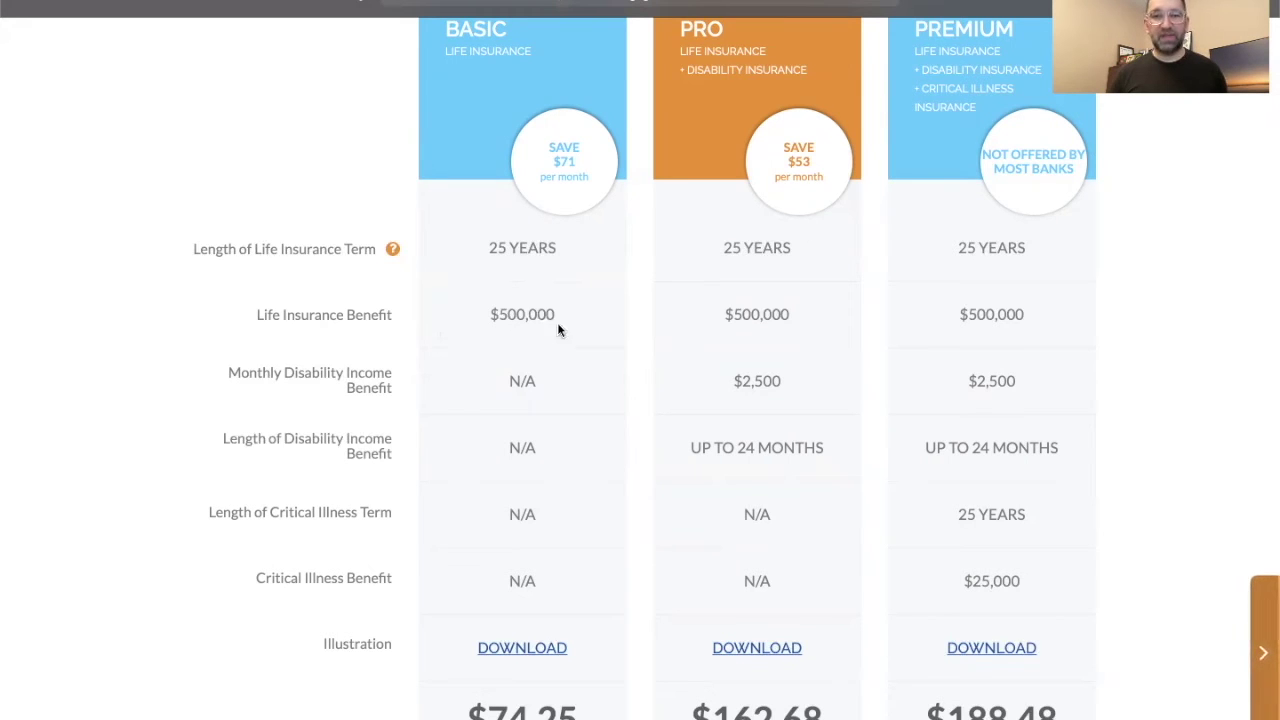
{"action": "scroll", "coordinate": [557, 445], "scroll_direction": "down", "scroll_amount": 1}
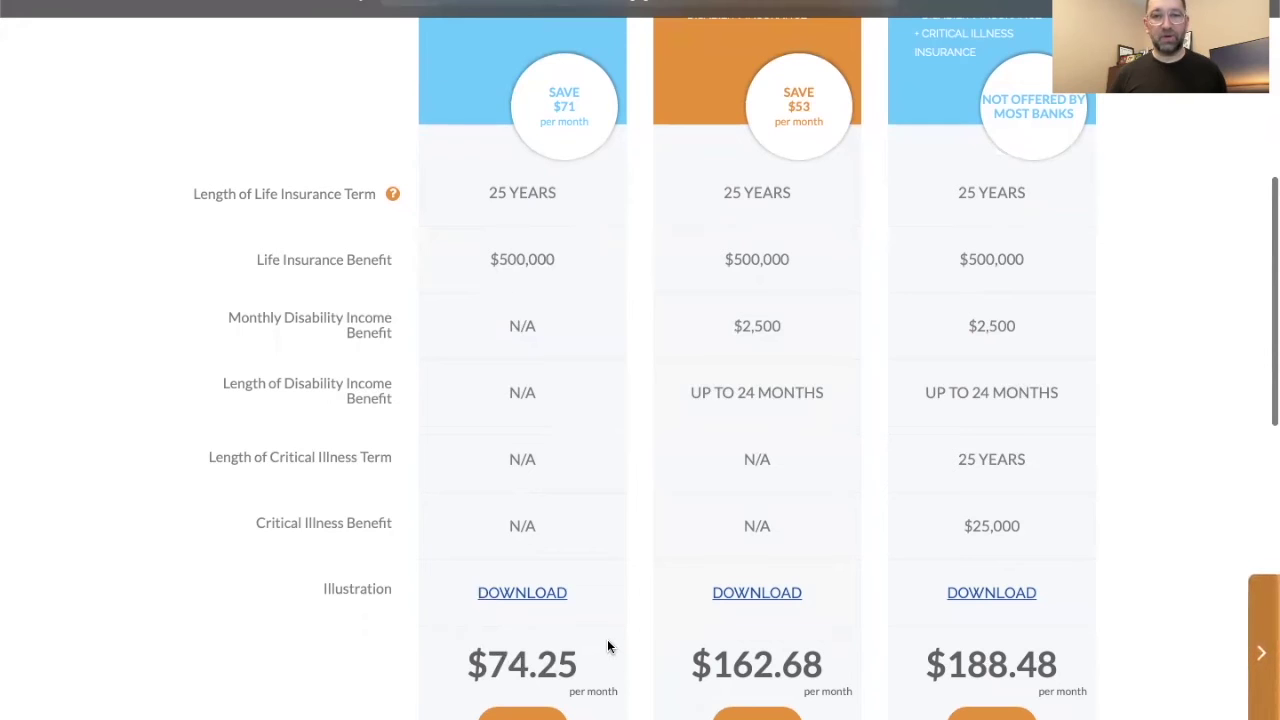
{"action": "scroll", "coordinate": [607, 641], "scroll_direction": "down", "scroll_amount": 2}
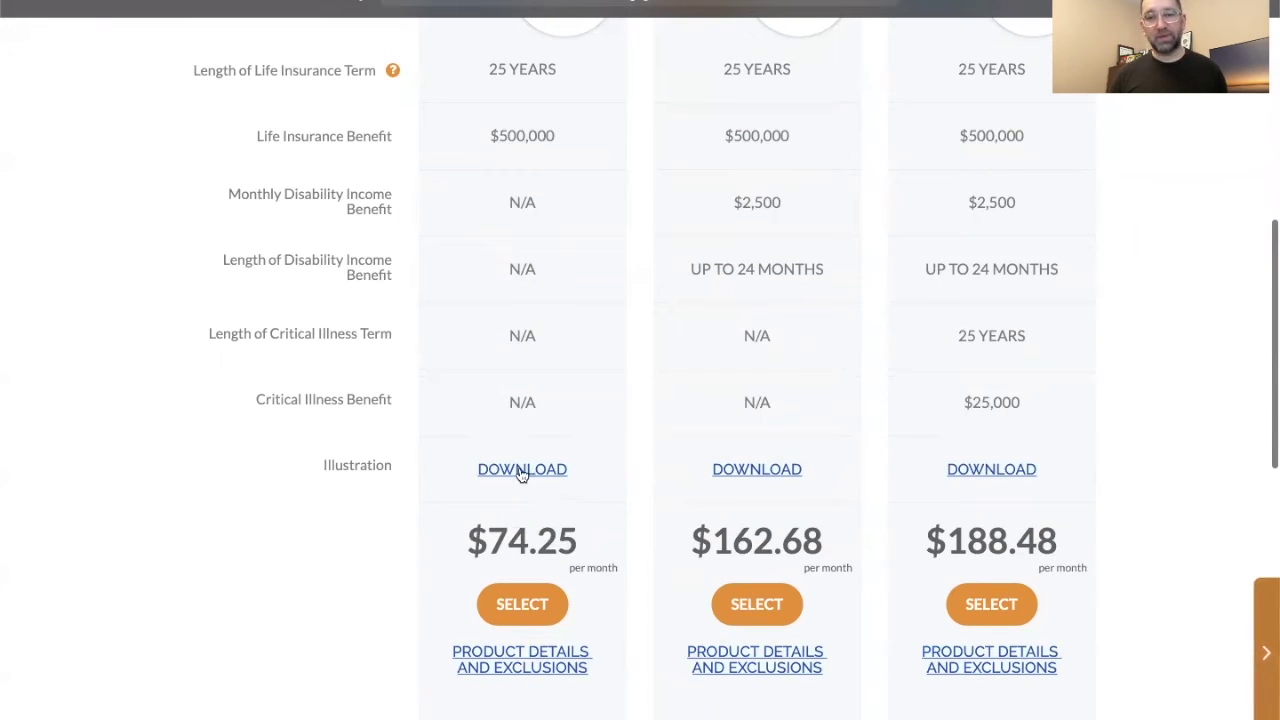
Select the Basic plan at $74.25 per month.
{"action": "left_click", "coordinate": [520, 615]}
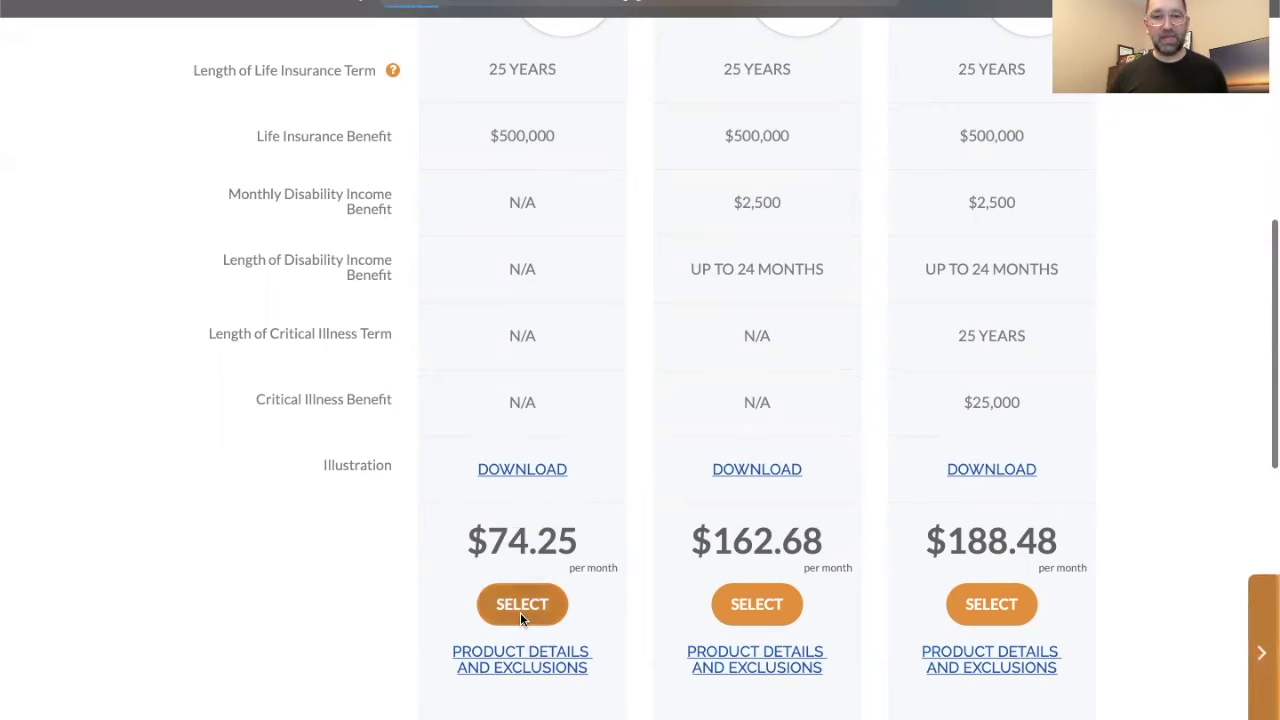
{"action": "scroll", "coordinate": [697, 628], "scroll_direction": "down", "scroll_amount": 2}
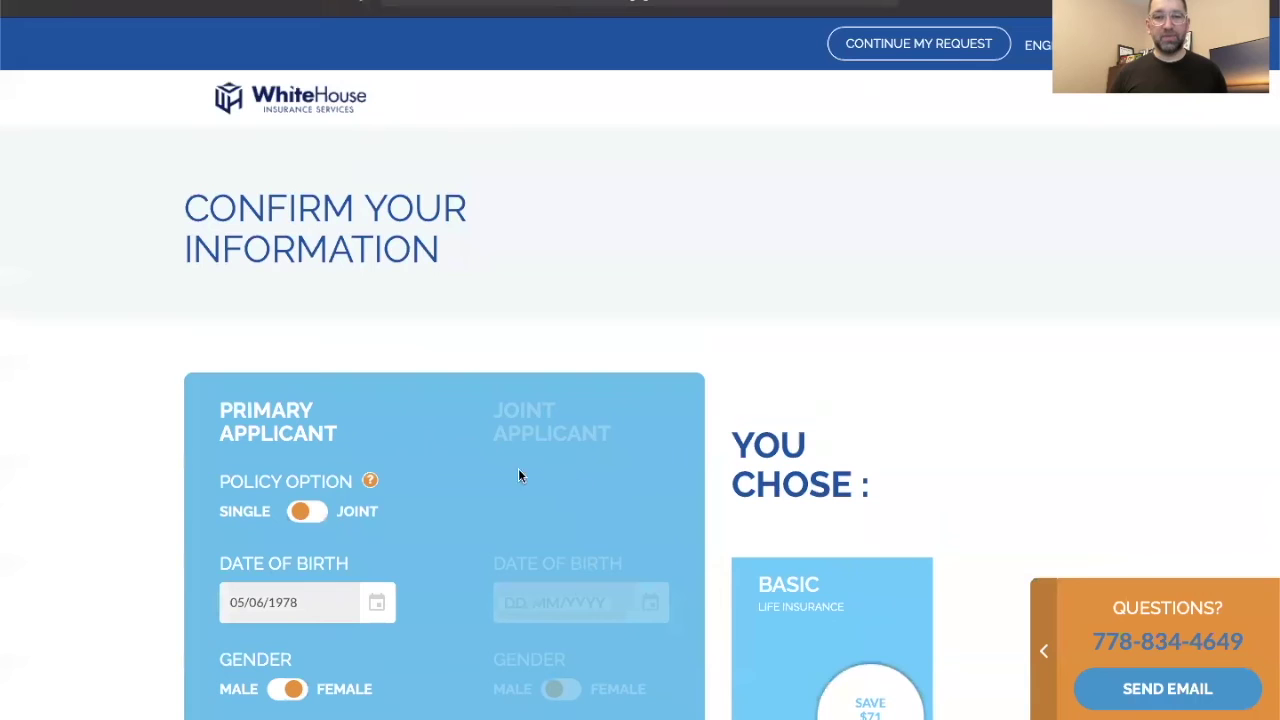
{"action": "scroll", "coordinate": [588, 529], "scroll_direction": "down", "scroll_amount": 2}
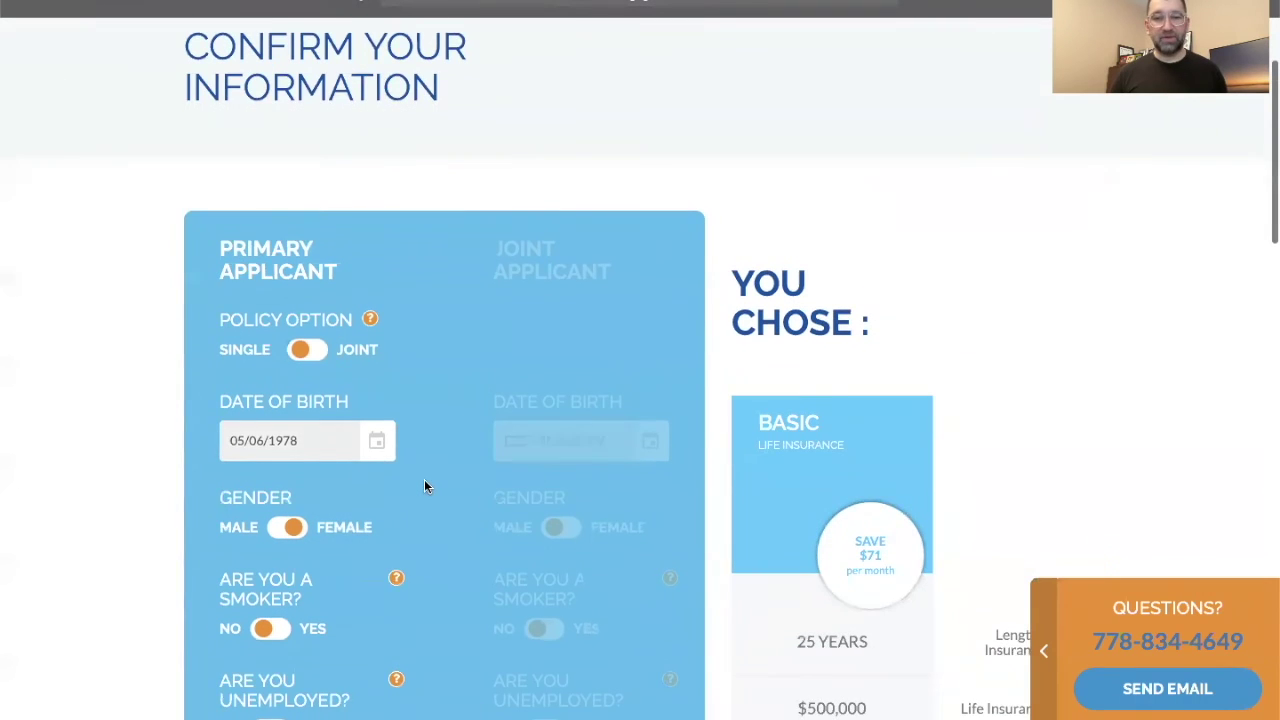
{"action": "scroll", "coordinate": [424, 486], "scroll_direction": "down", "scroll_amount": 10}
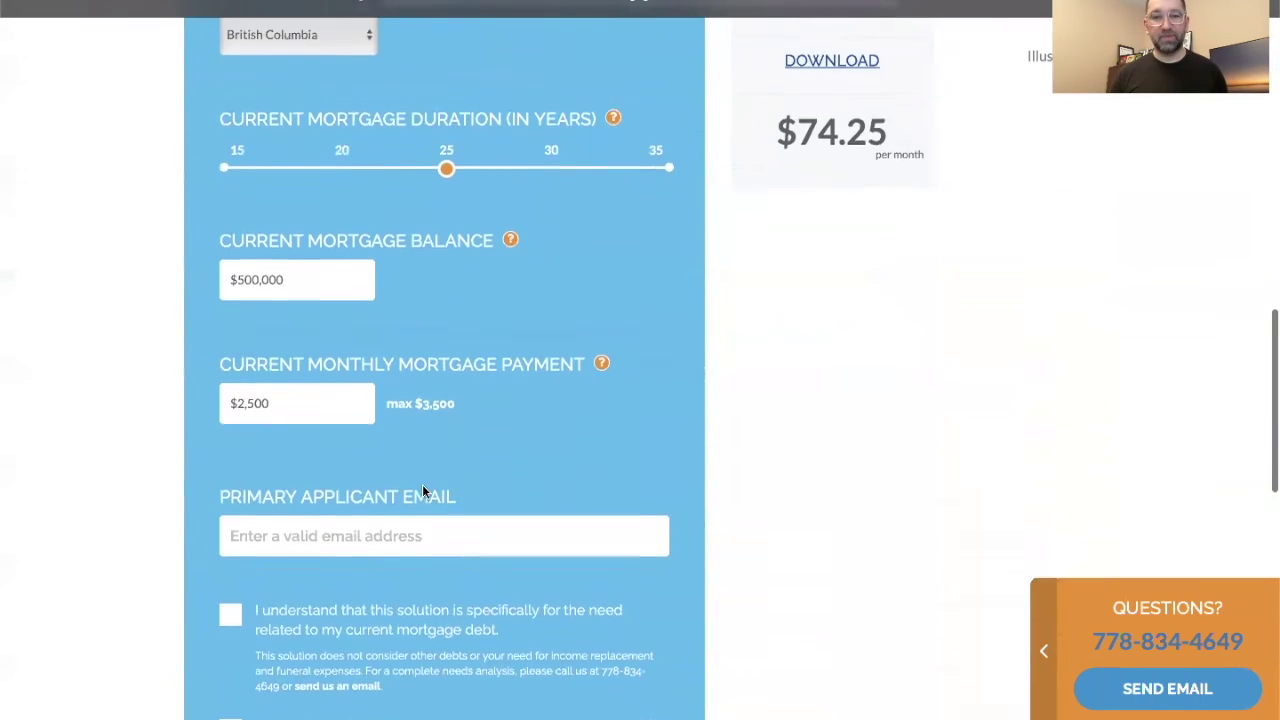
Tick the acknowledgement that the Basic plan covers only the current mortgage debt.
{"action": "scroll", "coordinate": [424, 490], "scroll_direction": "down", "scroll_amount": 1}
{"action": "left_click", "coordinate": [298, 420]}
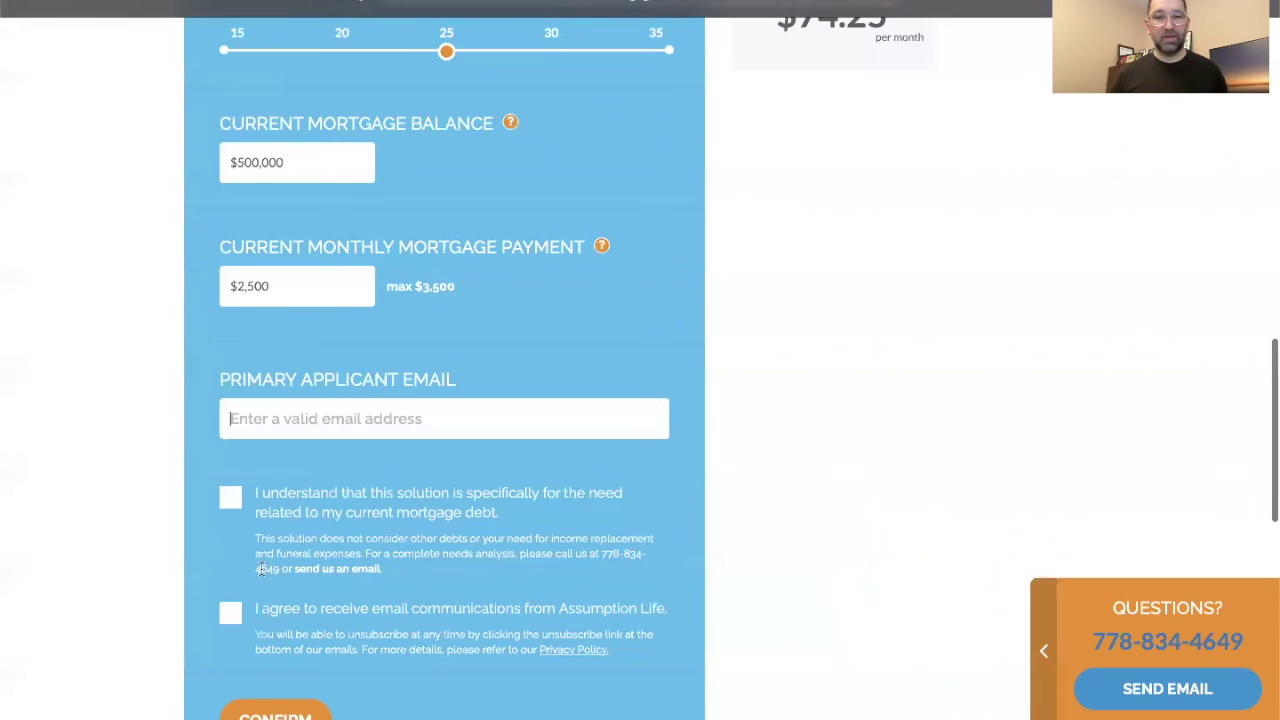
{"action": "left_click", "coordinate": [232, 505]}
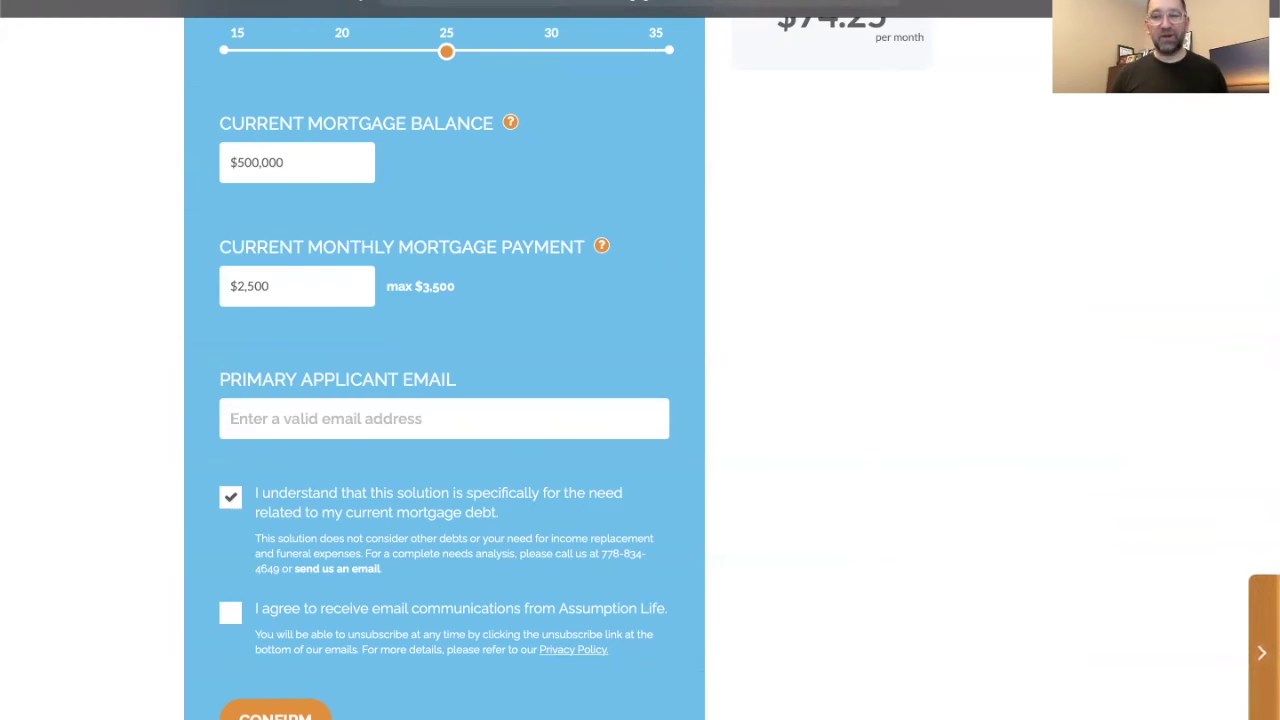